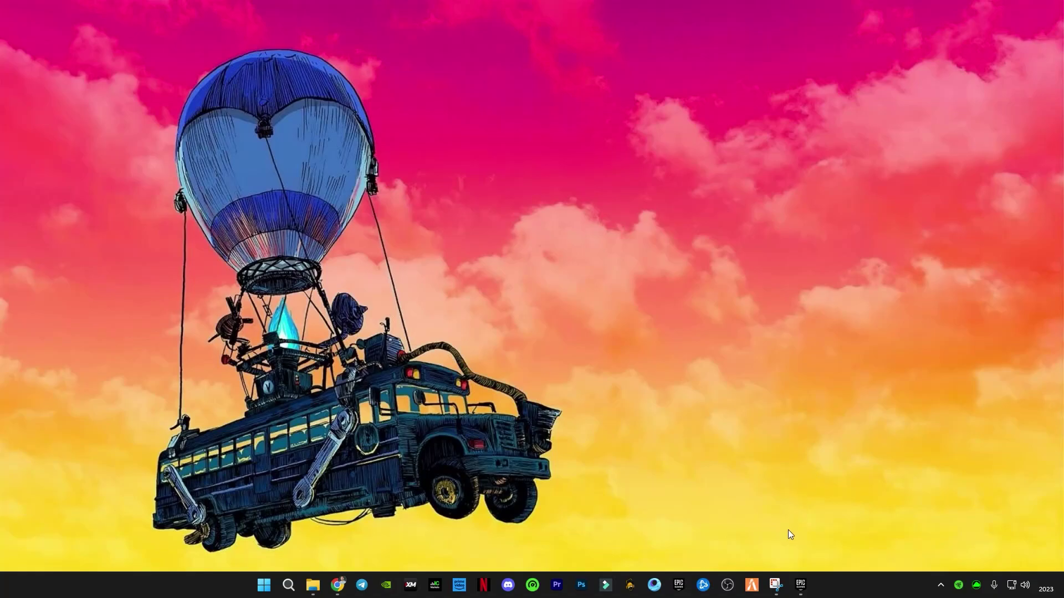
- Review the saved out-of-video-memory error screenshot, then hide it again
left_click(782, 589)
scroll(575, 284, "up", 2, "ctrl")
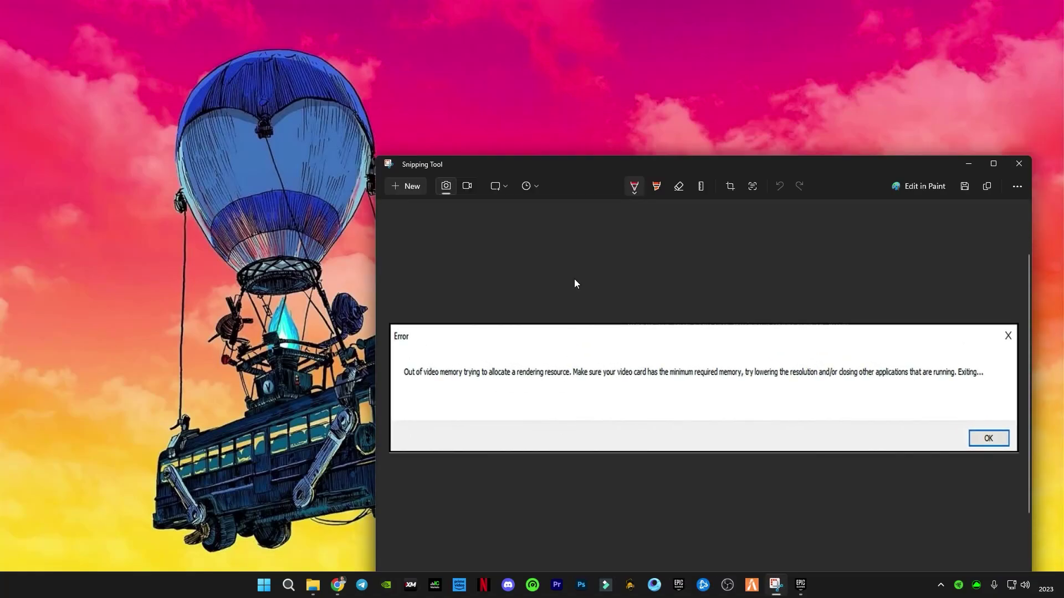
left_click_drag(623, 165, 494, 94)
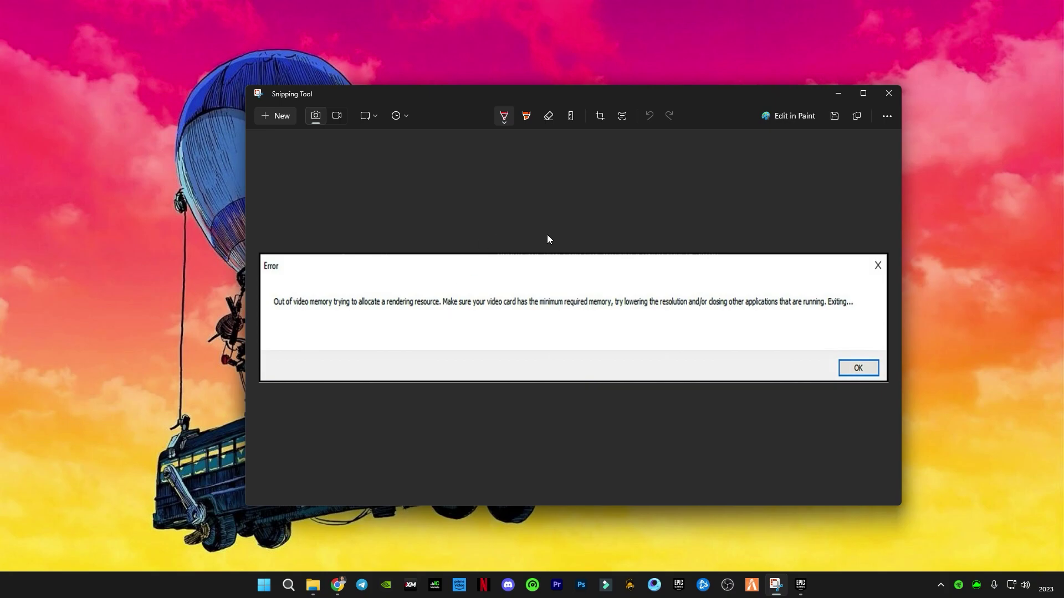
left_click(839, 94)
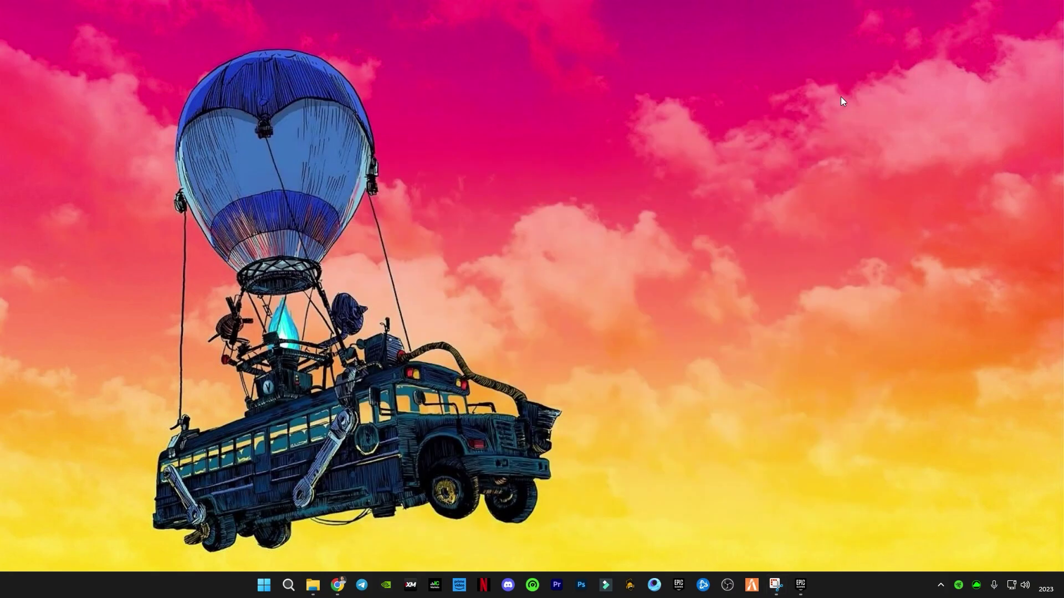
left_click(776, 585)
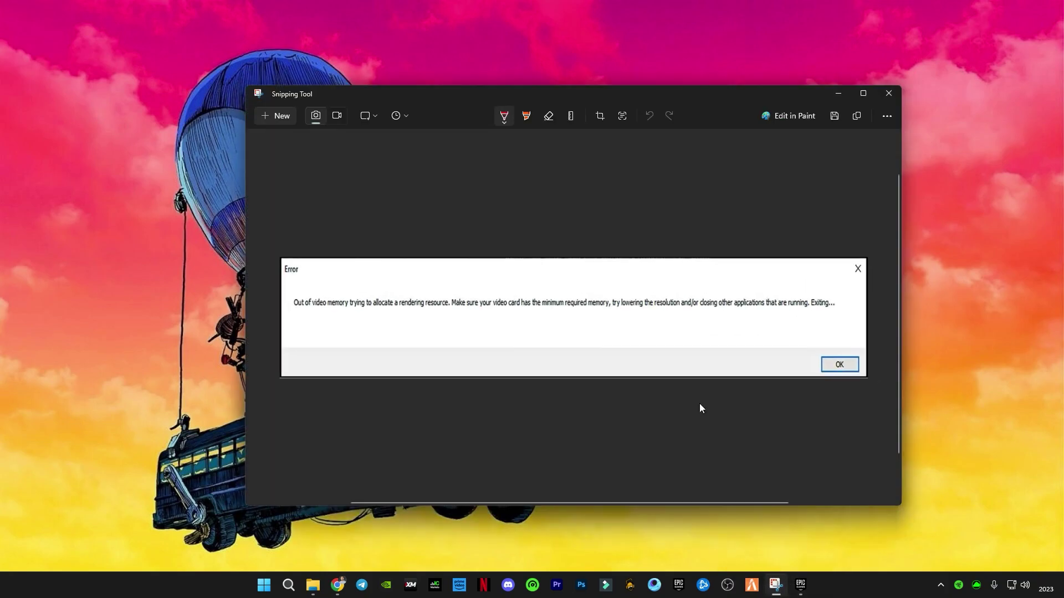
left_click(841, 99)
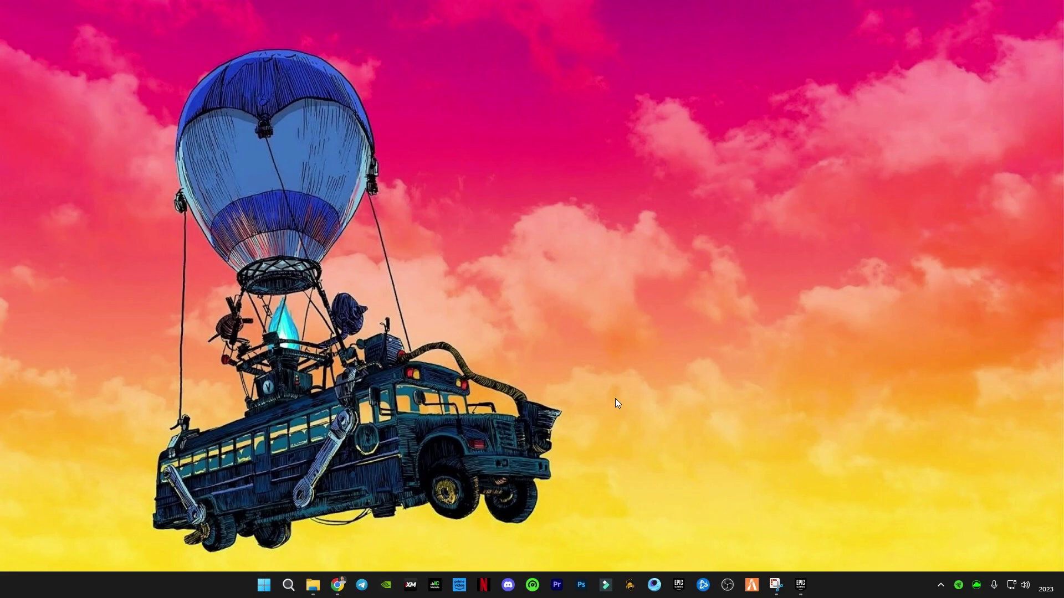
- In File Explorer, go into Fortnite OG Fix Pack, then its DirectX Installer folder
mouse_move(338, 585)
left_click(311, 586)
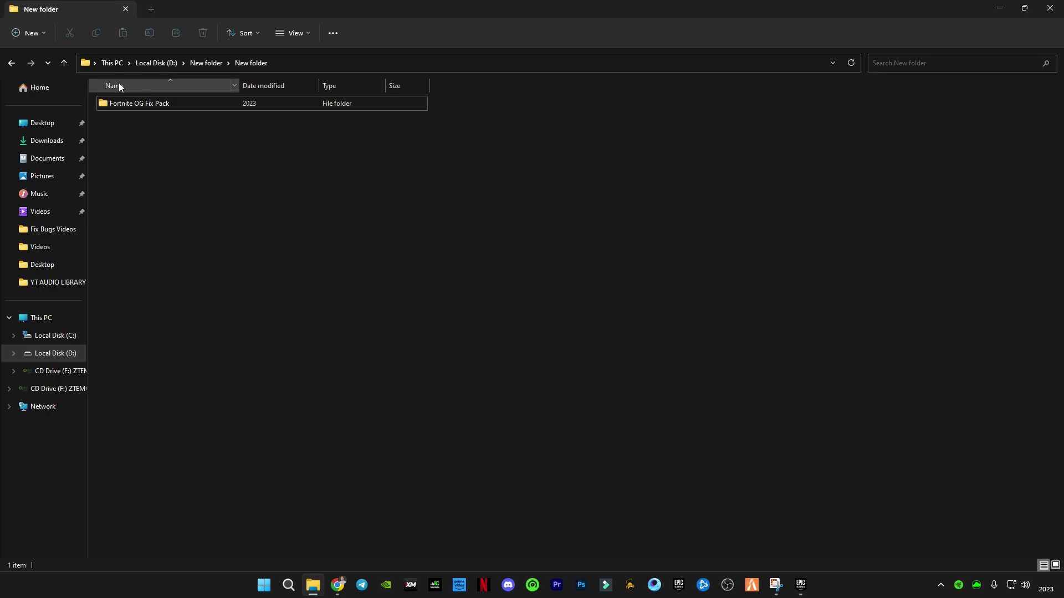
mouse_move(113, 108)
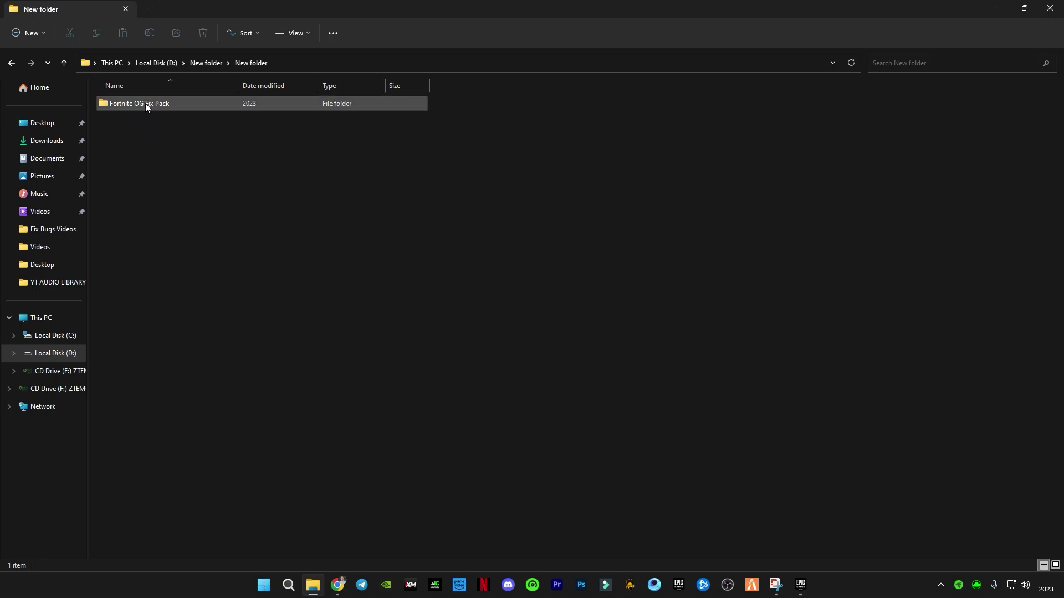
mouse_move(152, 105)
double_click(126, 107)
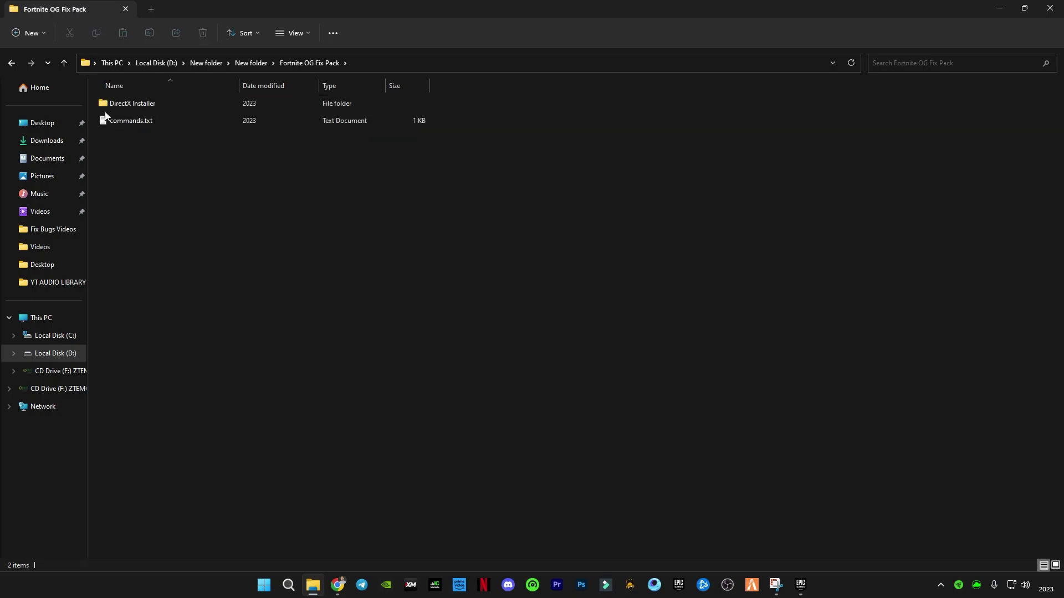
double_click(147, 101)
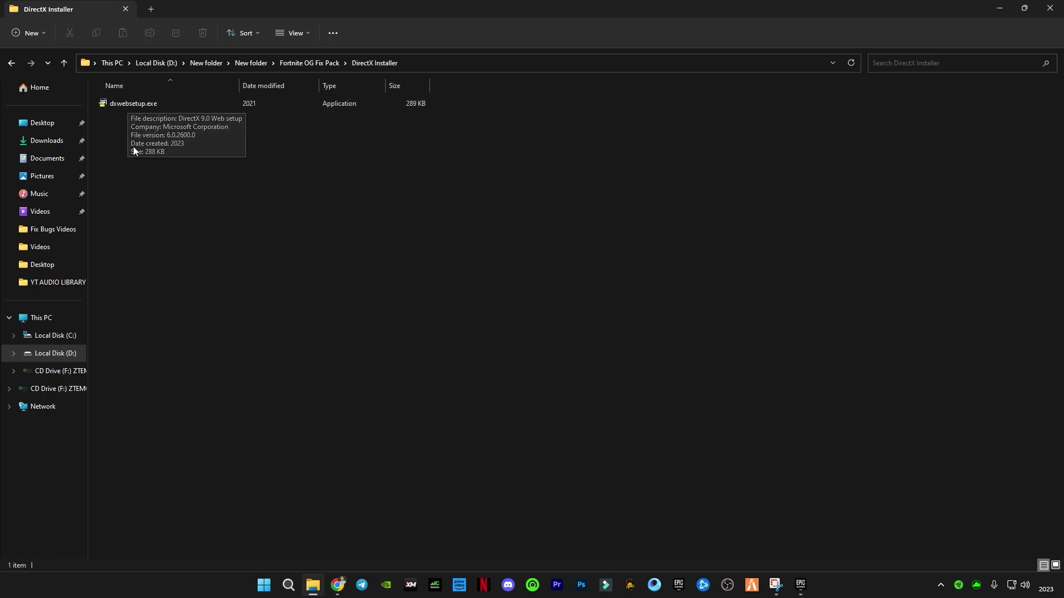
- Run dxwebsetup.exe, accept the licence, skip the Bing Bar, and finish setup
left_click(123, 106)
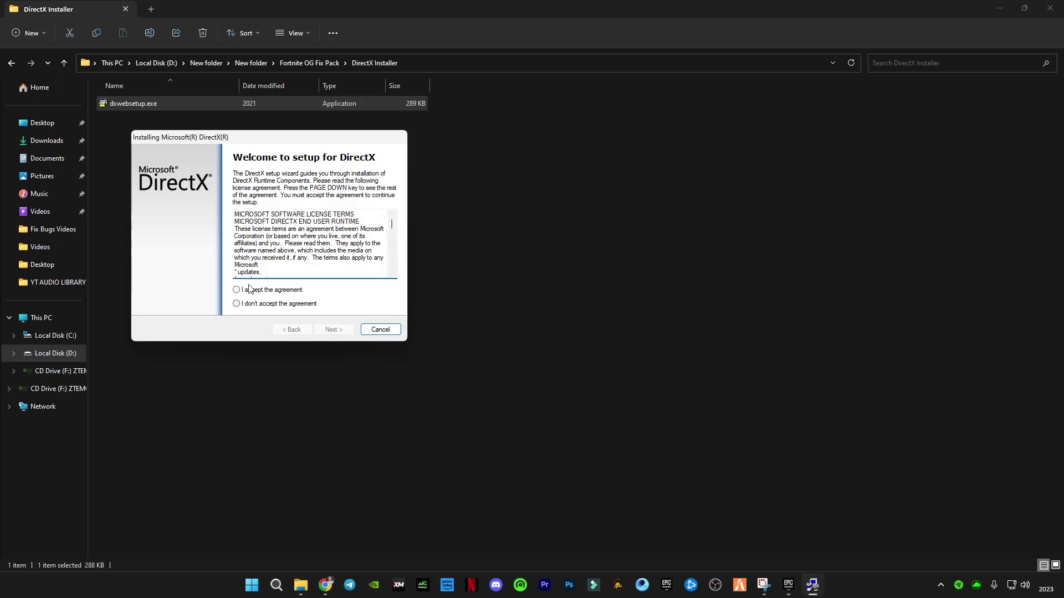
left_click(333, 329)
left_click(236, 254)
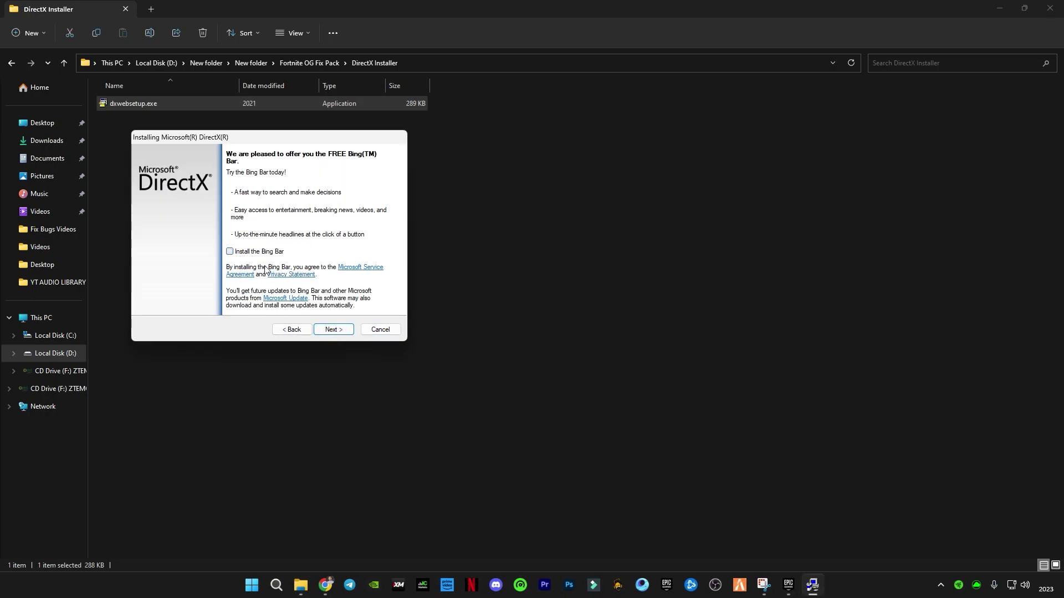
left_click(333, 329)
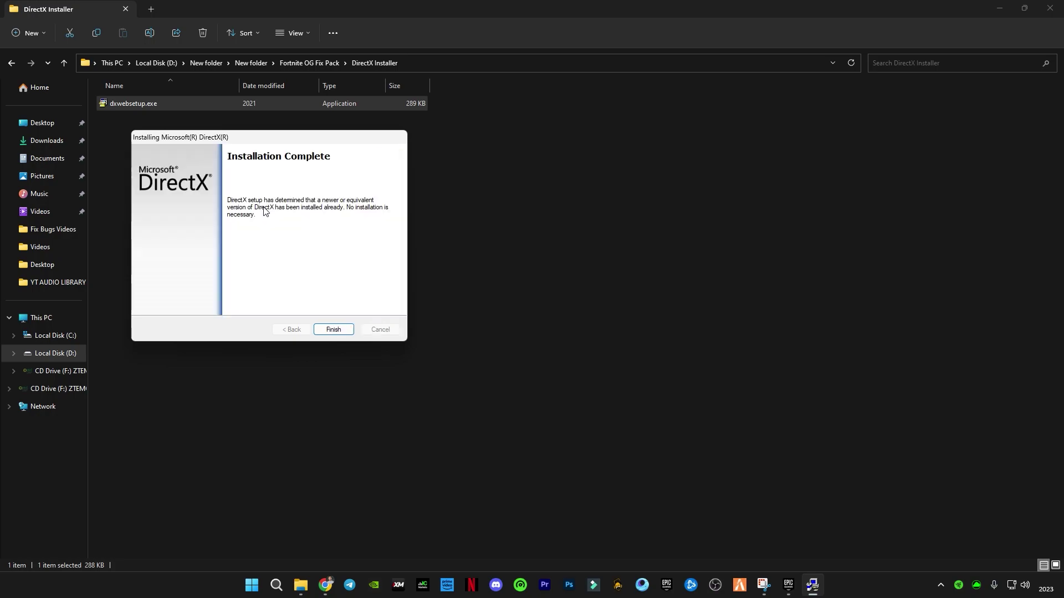
left_click(334, 329)
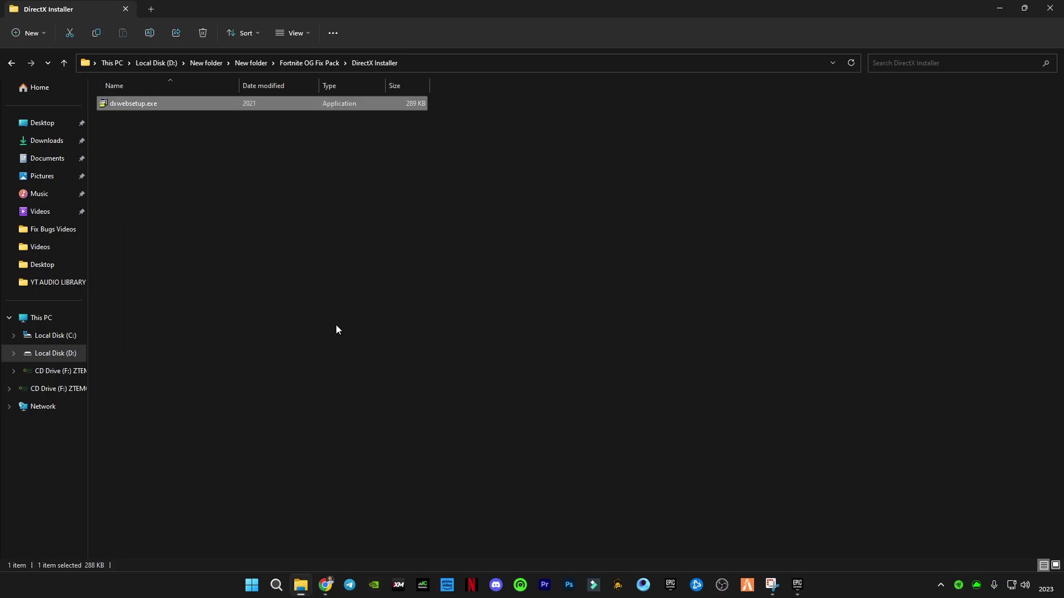
- Open commands.txt from Fortnite OG Fix Pack and copy the -USEALLAVAILABLECORES launch arguments line
left_click(11, 63)
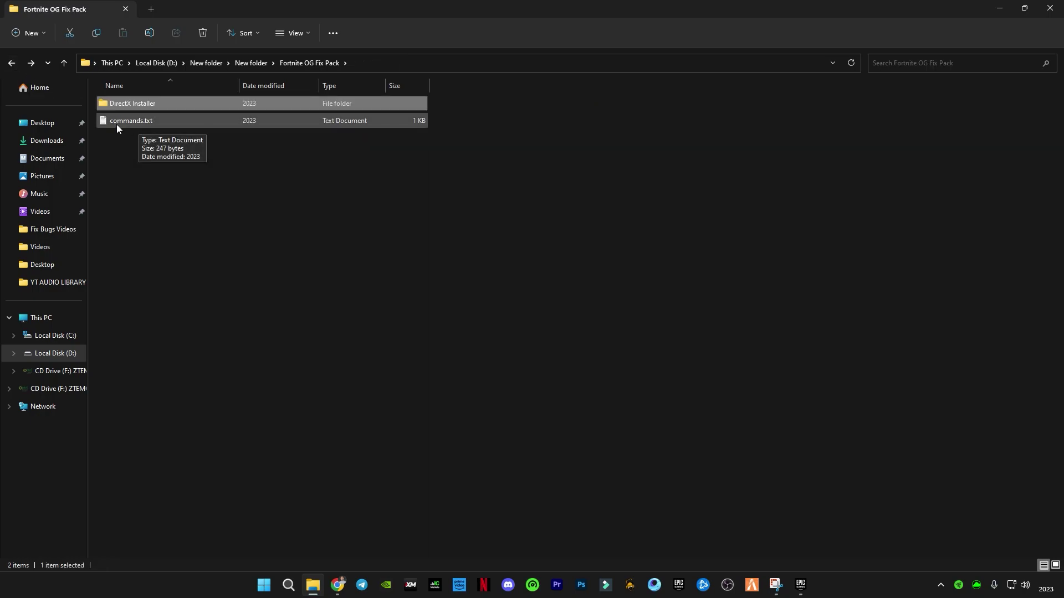
double_click(122, 124)
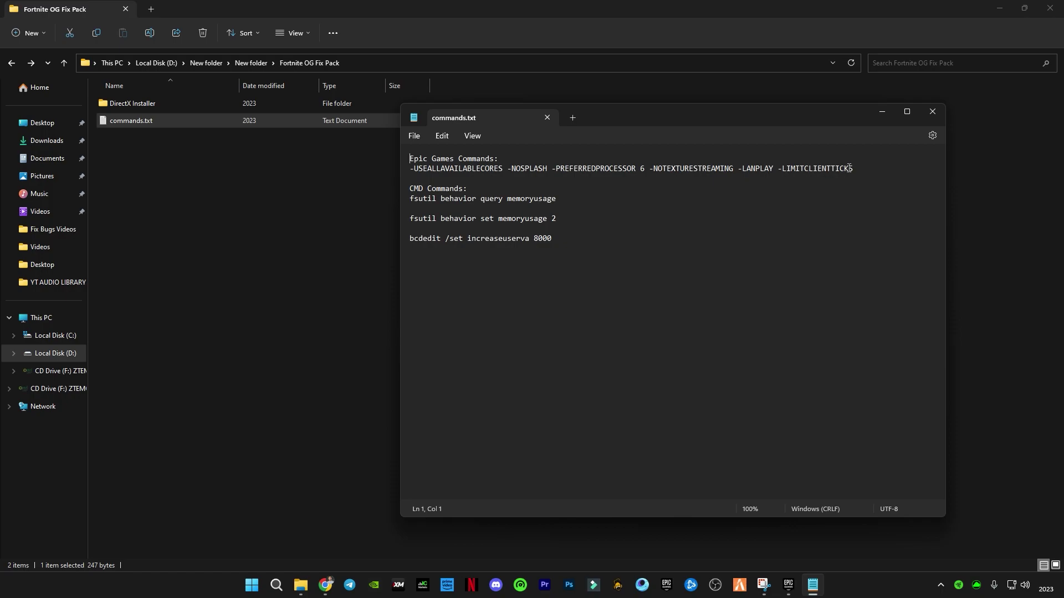
left_click_drag(852, 168, 412, 170)
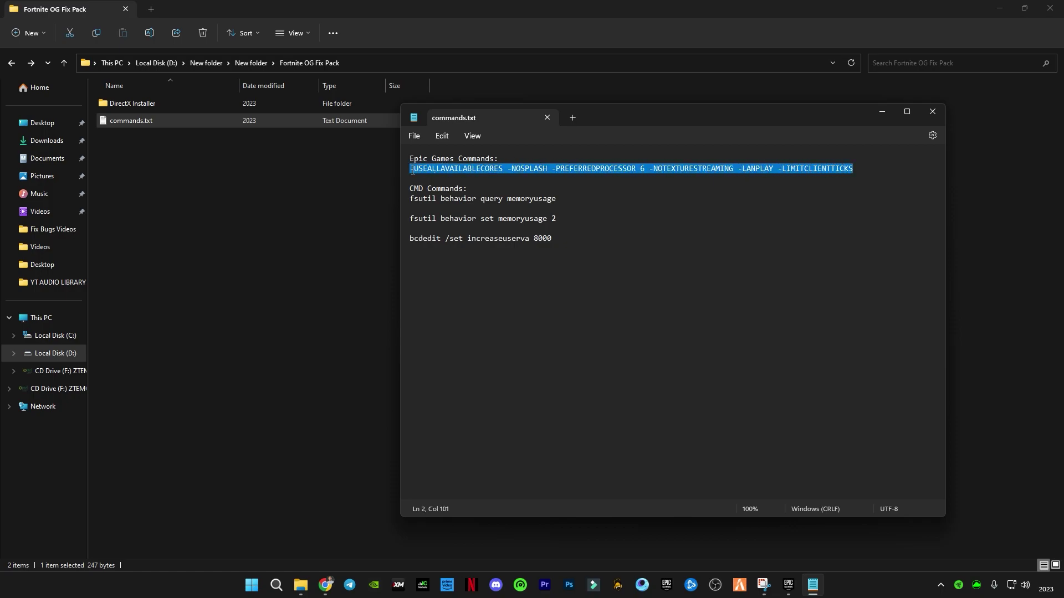
right_click(487, 165)
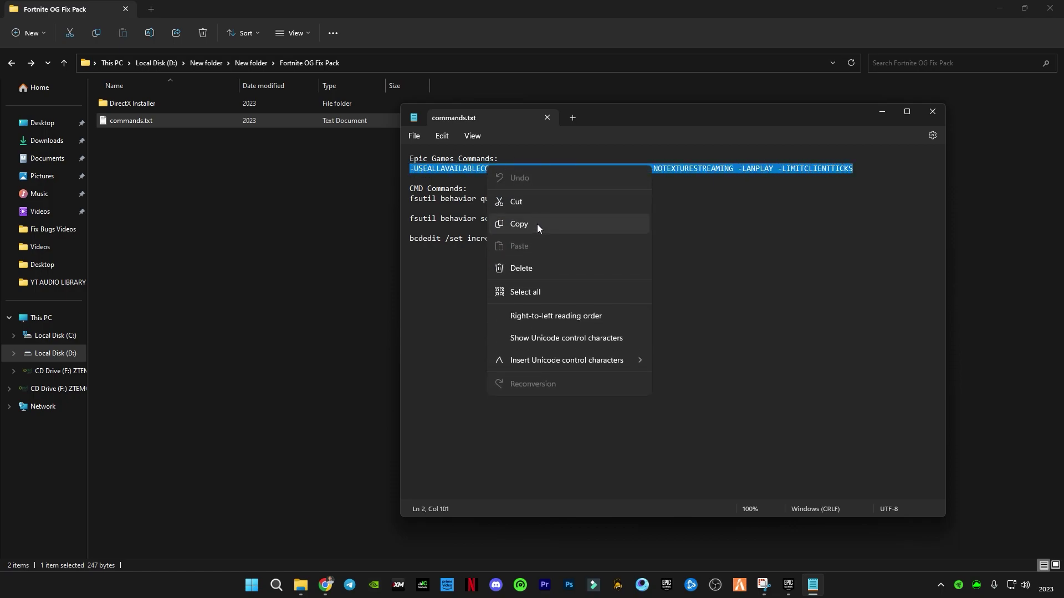
left_click(537, 224)
- In Epic Games Launcher, open Settings and expand the Fortnite game section
left_click(789, 586)
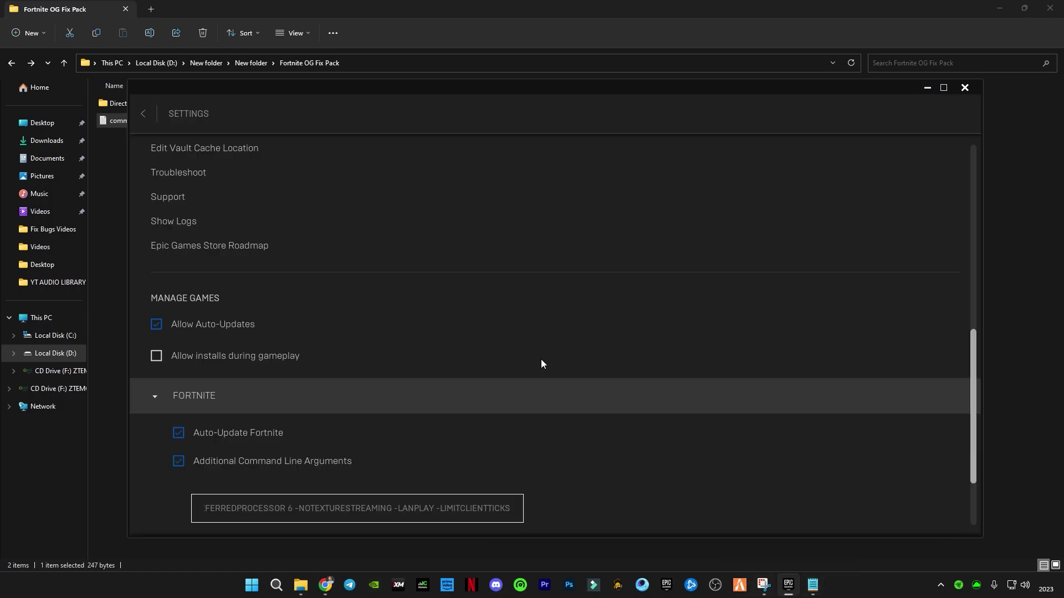
left_click(144, 114)
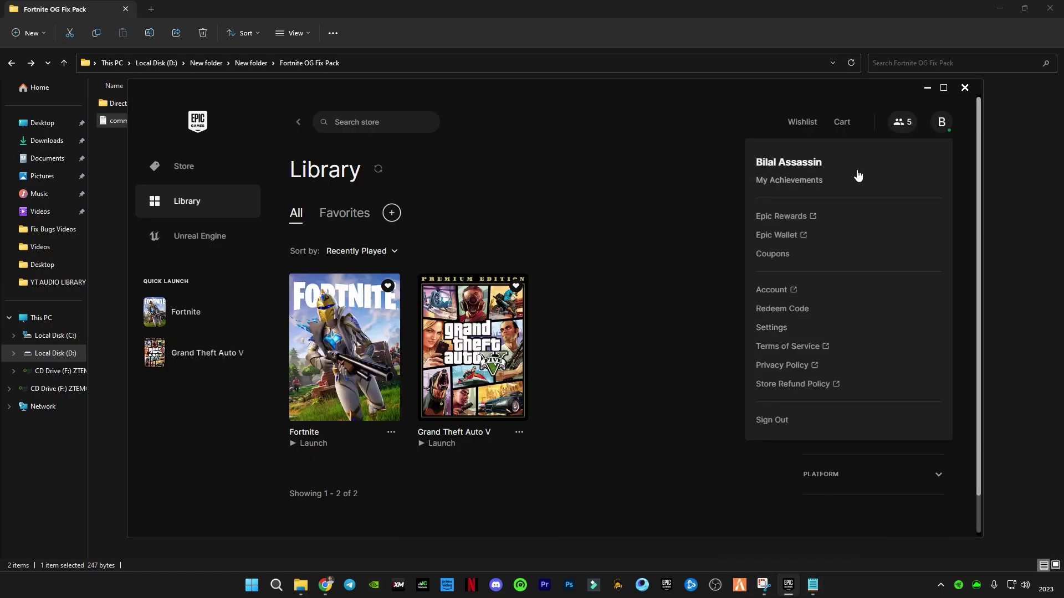
left_click(943, 126)
left_click(940, 123)
left_click(772, 328)
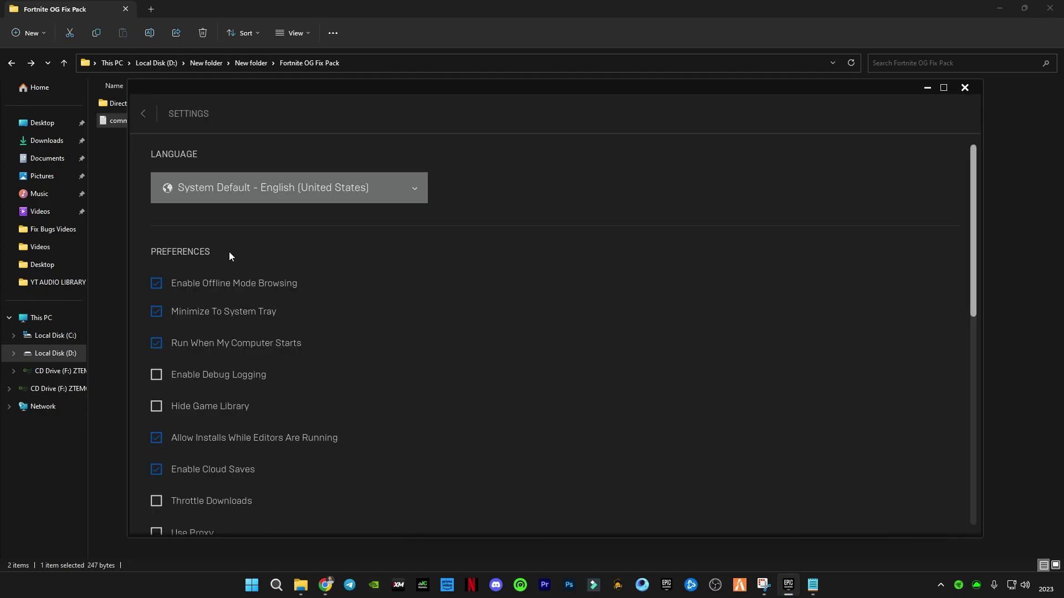
left_click_drag(974, 214, 986, 443)
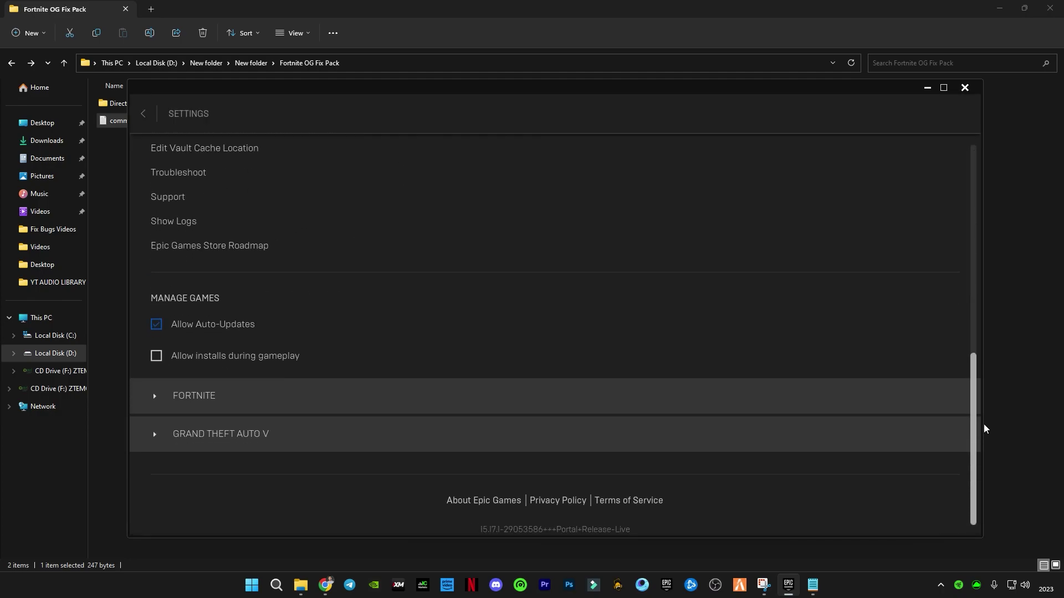
left_click(160, 399)
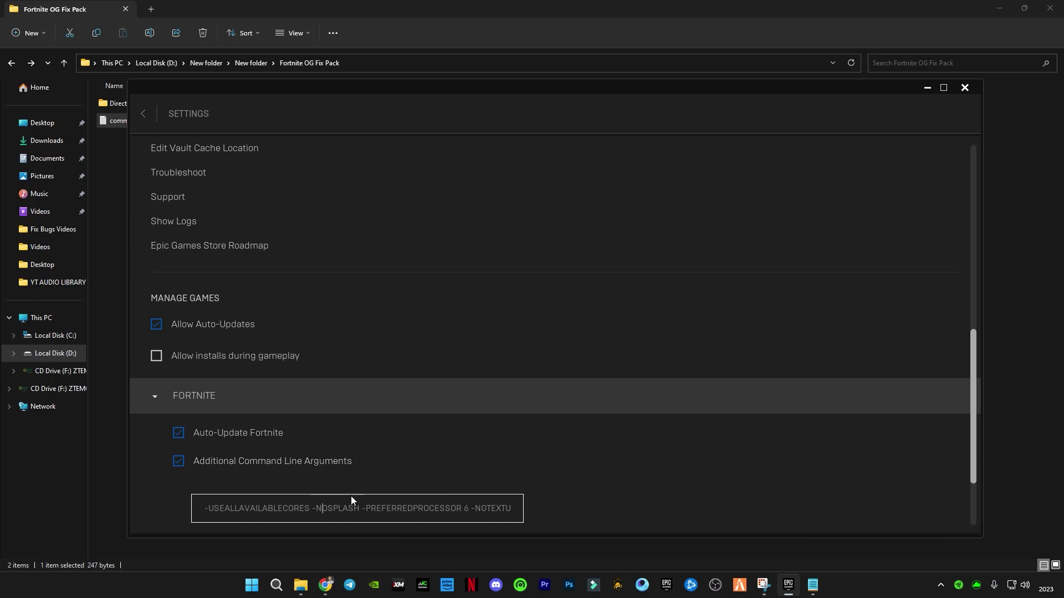
- Paste the copied arguments into Fortnite's command-line field and check the -PREFERREDPROCESSOR 6 value
key("ctrl+a")
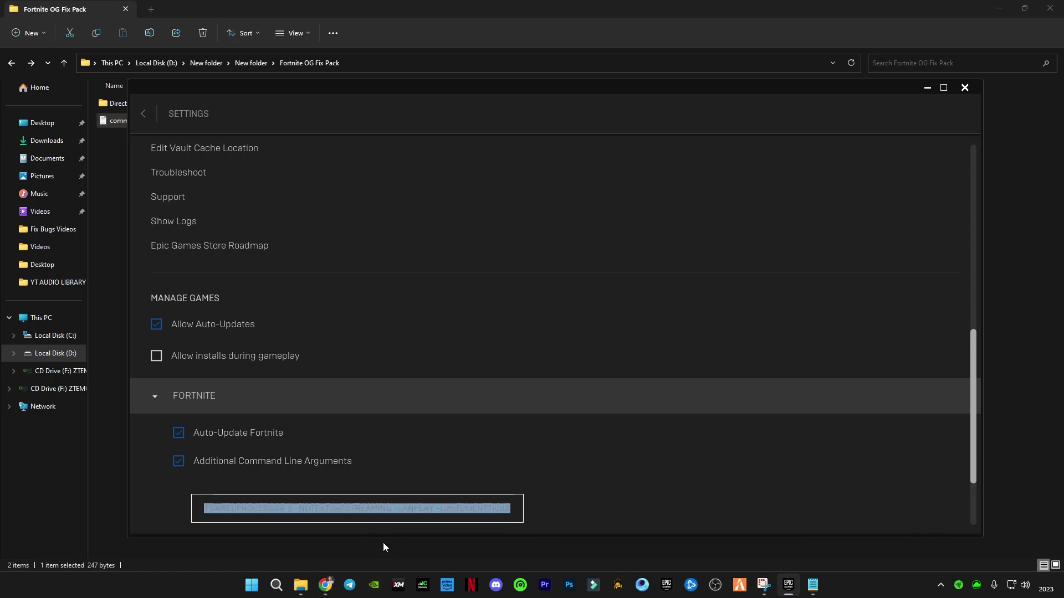
key("ctrl+v")
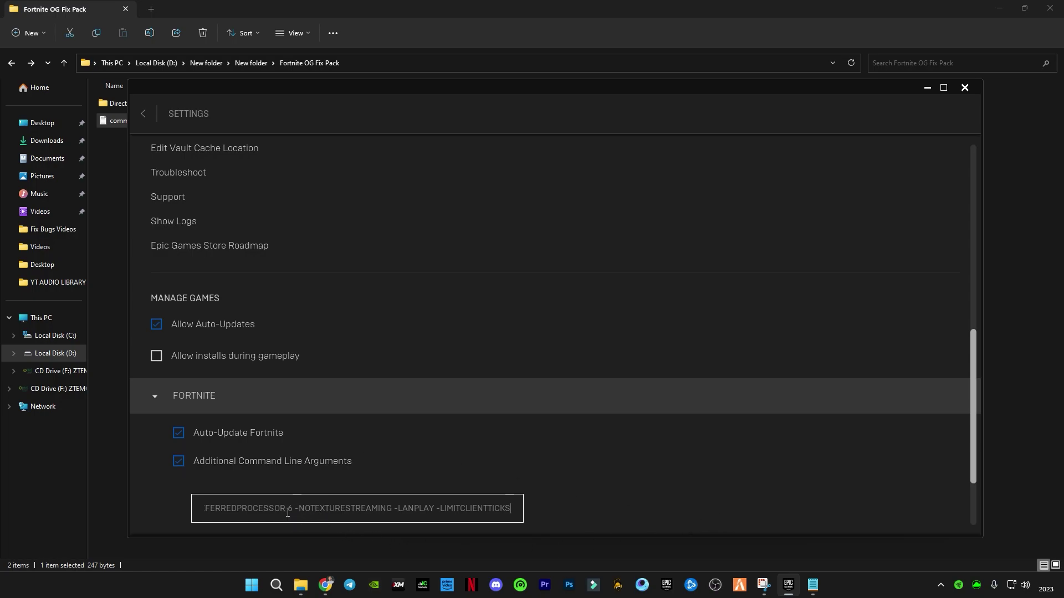
left_click_drag(290, 509, 205, 509)
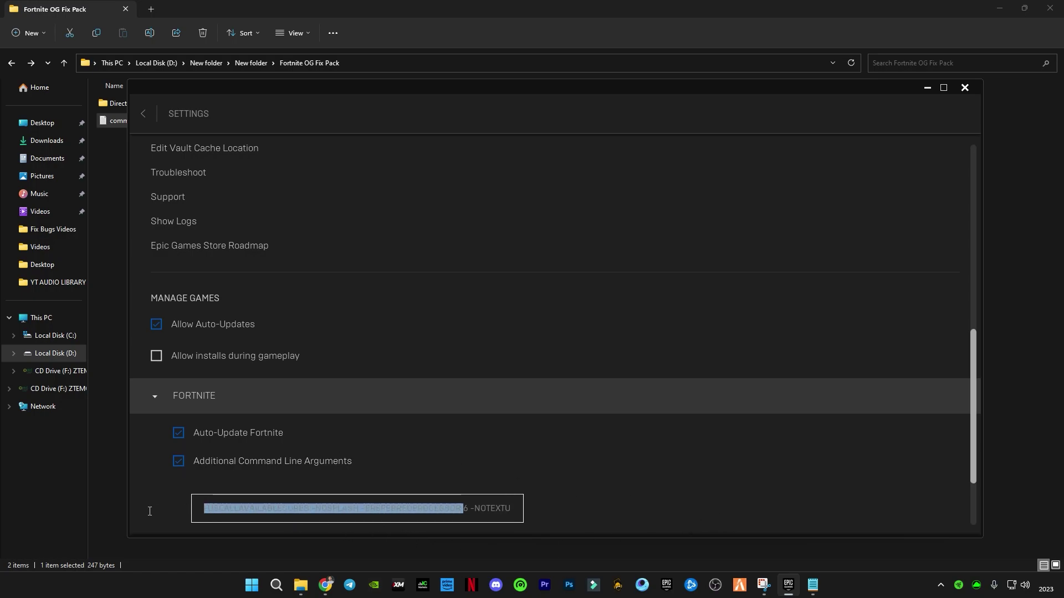
left_click(384, 510)
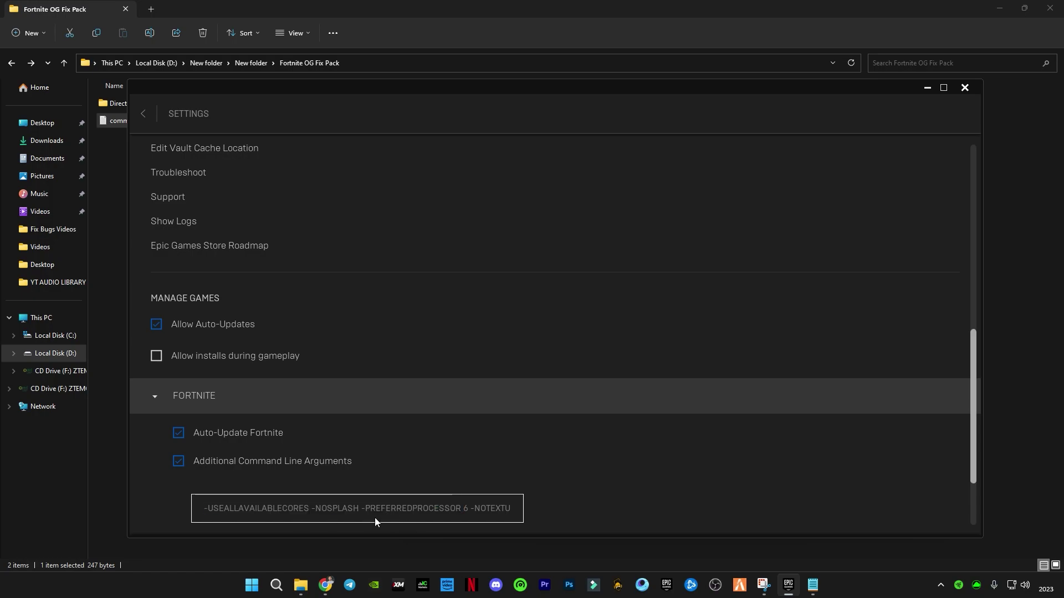
double_click(466, 509)
left_click(469, 511)
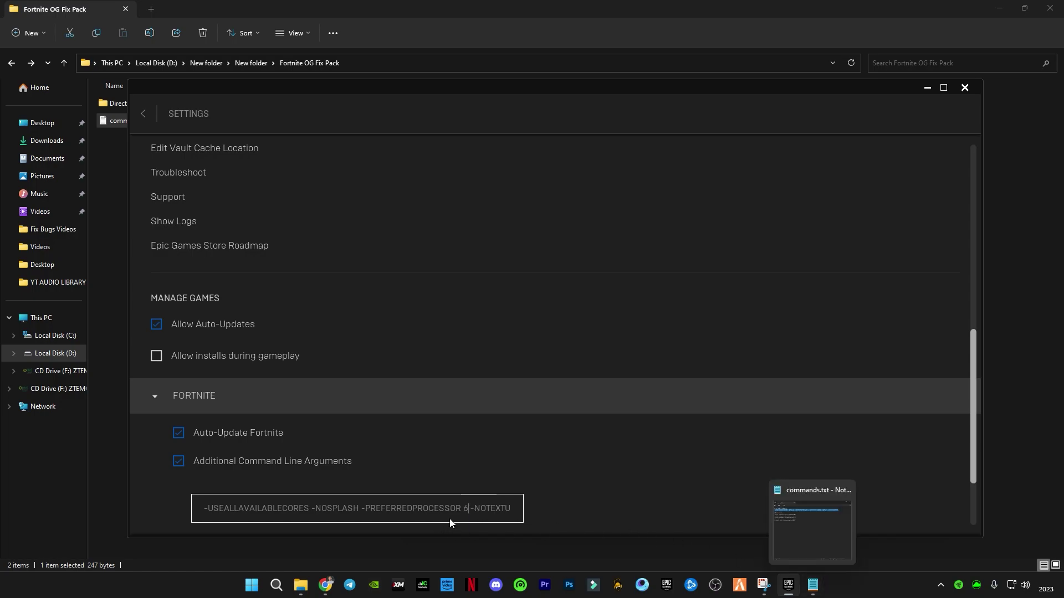
right_click(844, 593)
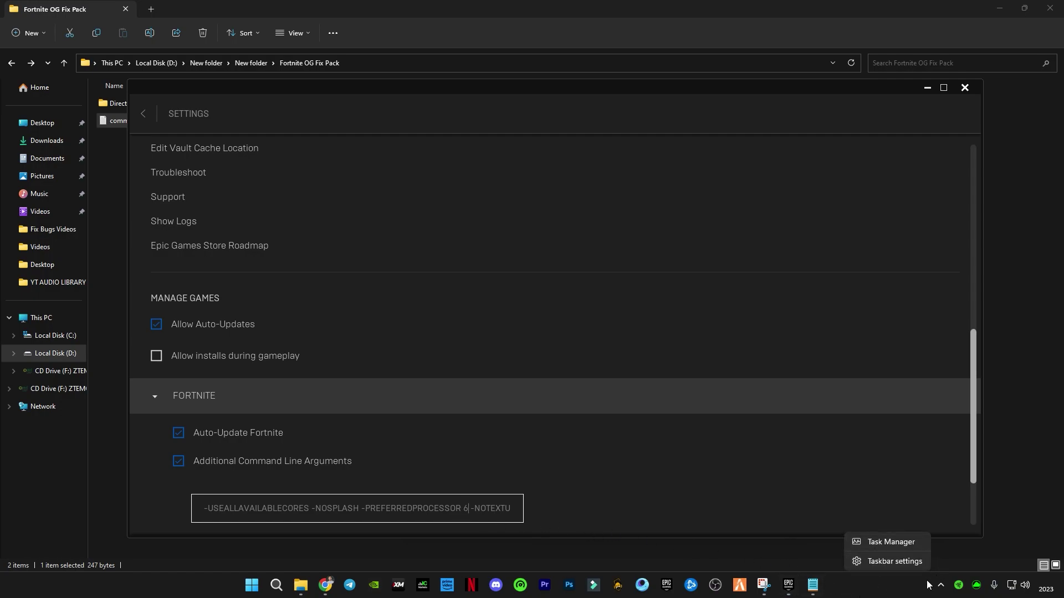
left_click(884, 544)
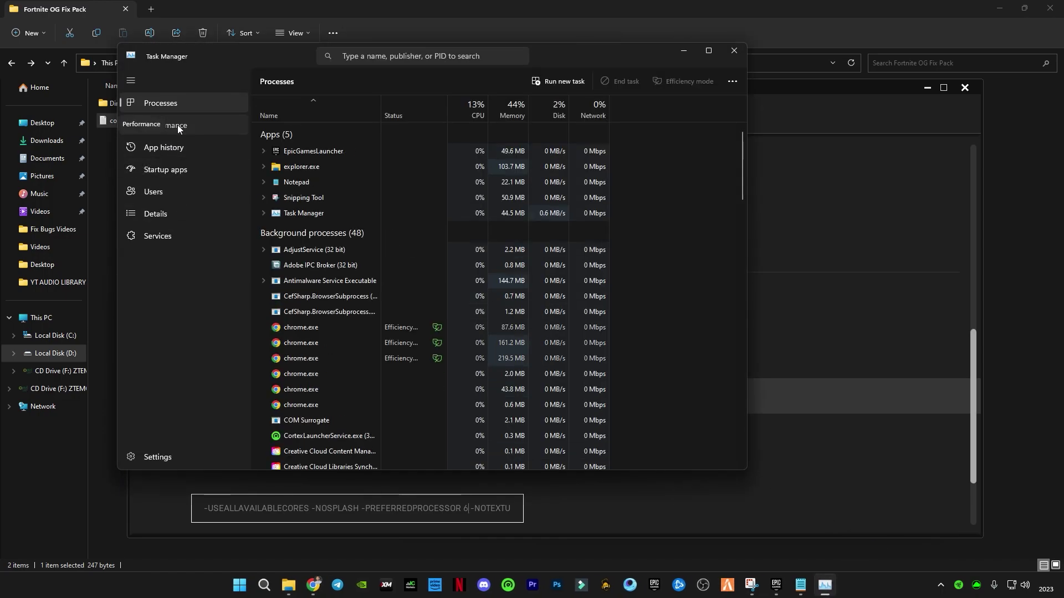
left_click(177, 125)
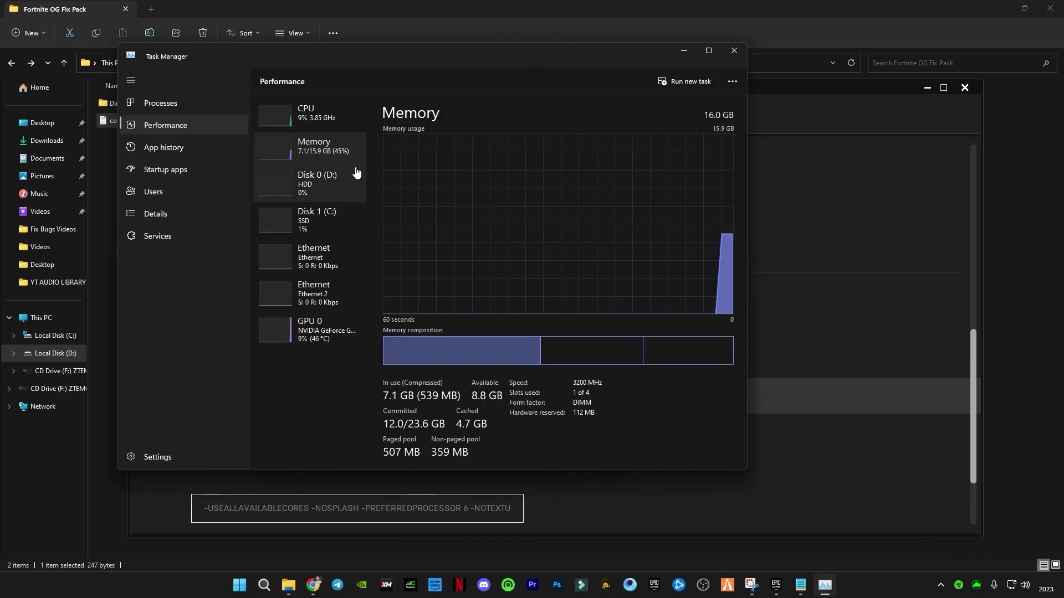
left_click(321, 123)
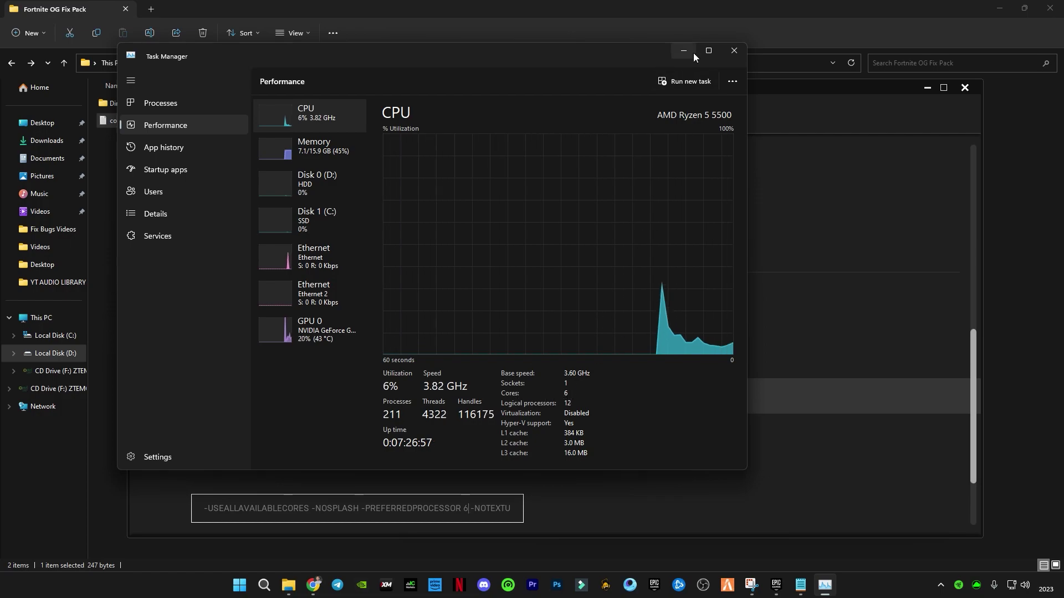
left_click(734, 50)
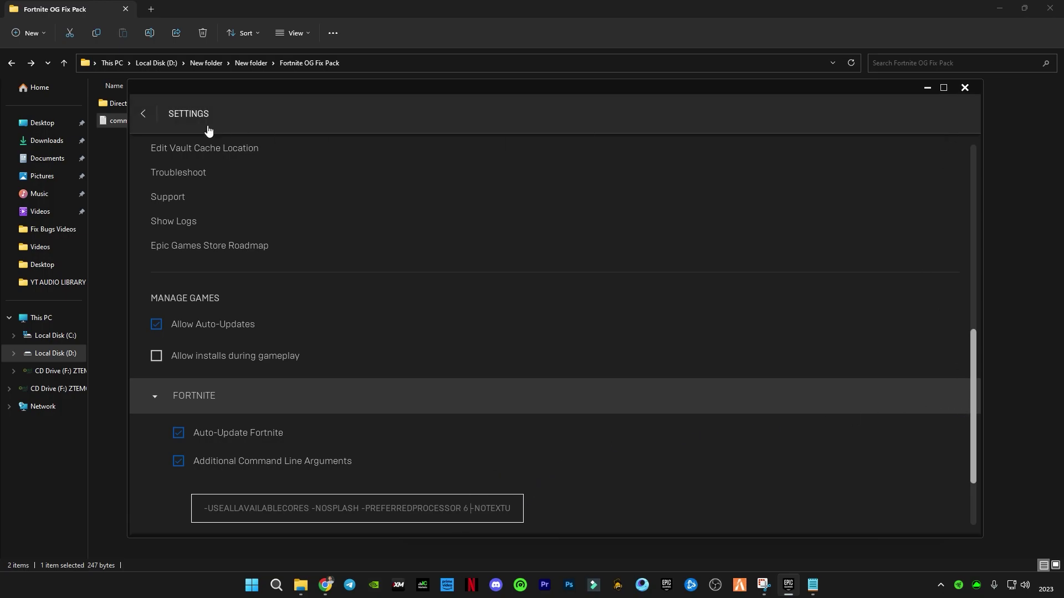
- Close the Epic Games Launcher and copy the three CMD memory commands from commands.txt
left_click(149, 119)
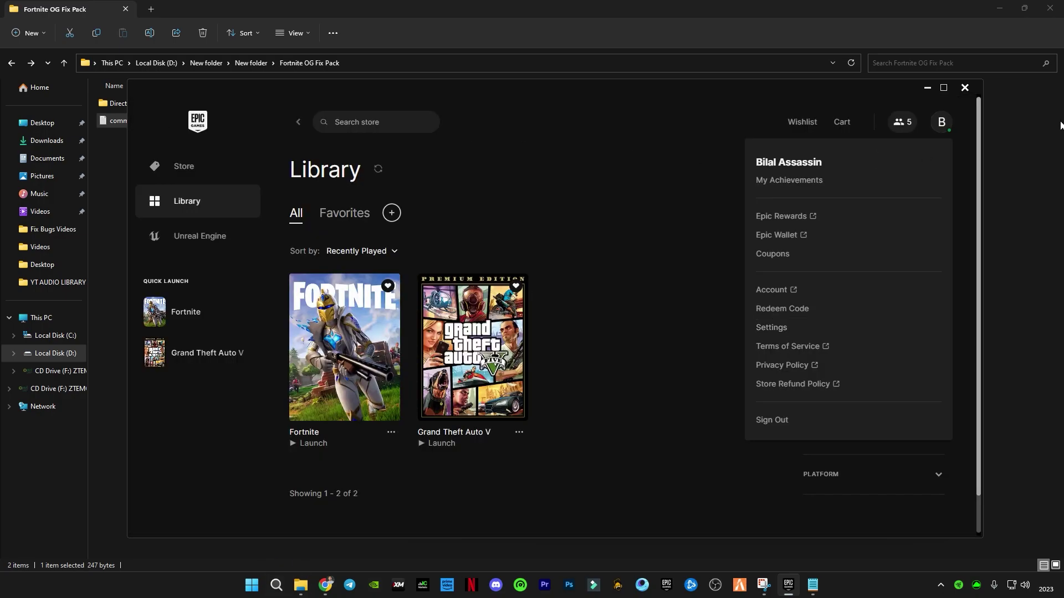
left_click(972, 88)
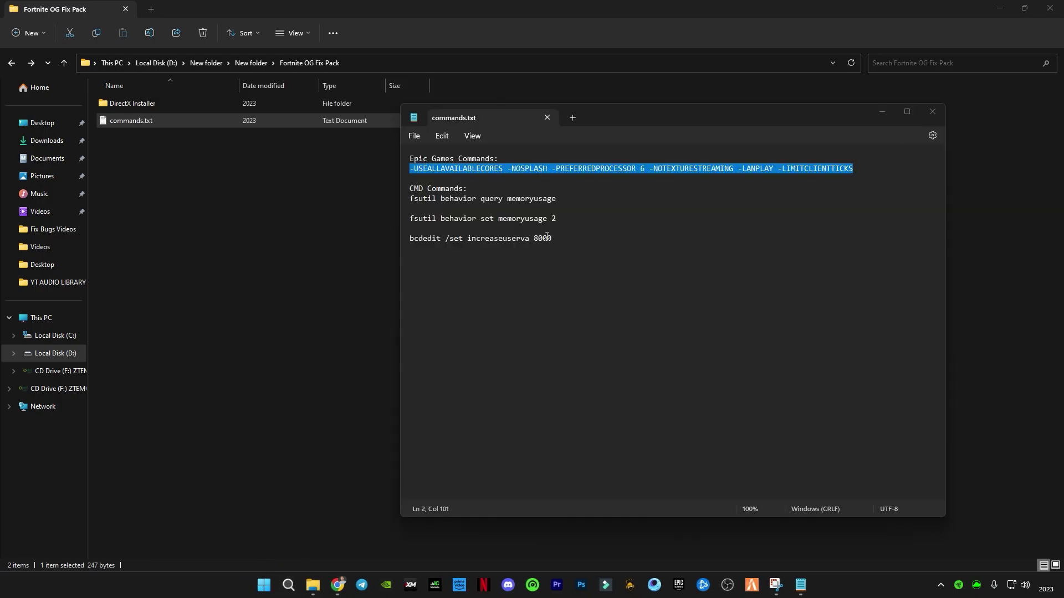
left_click_drag(554, 238, 430, 201)
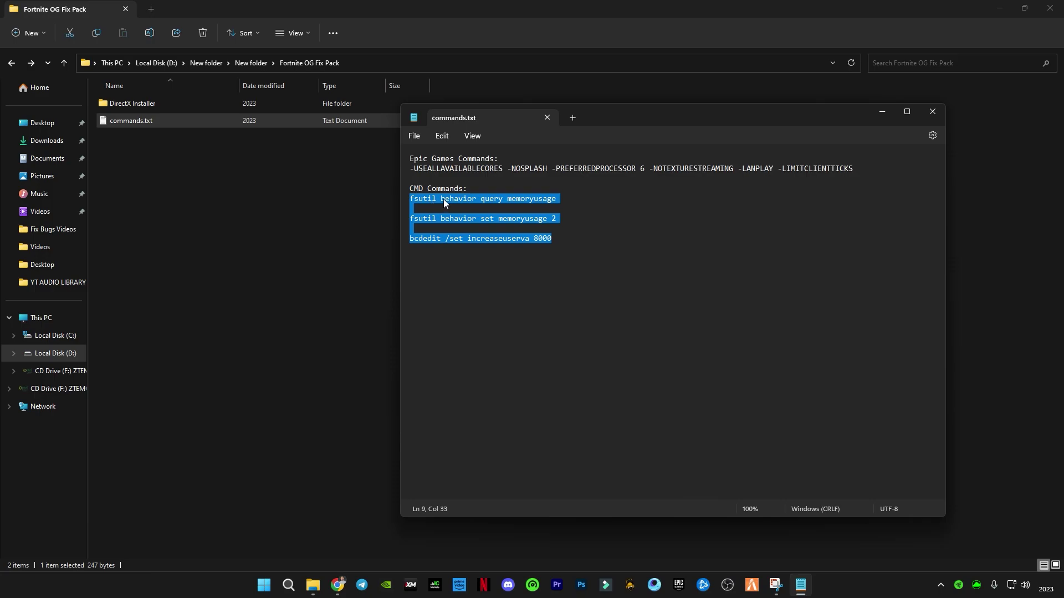
right_click(443, 198)
left_click(496, 260)
- Search 'cmd' and run Command Prompt as administrator
left_click(288, 586)
type("cmd")
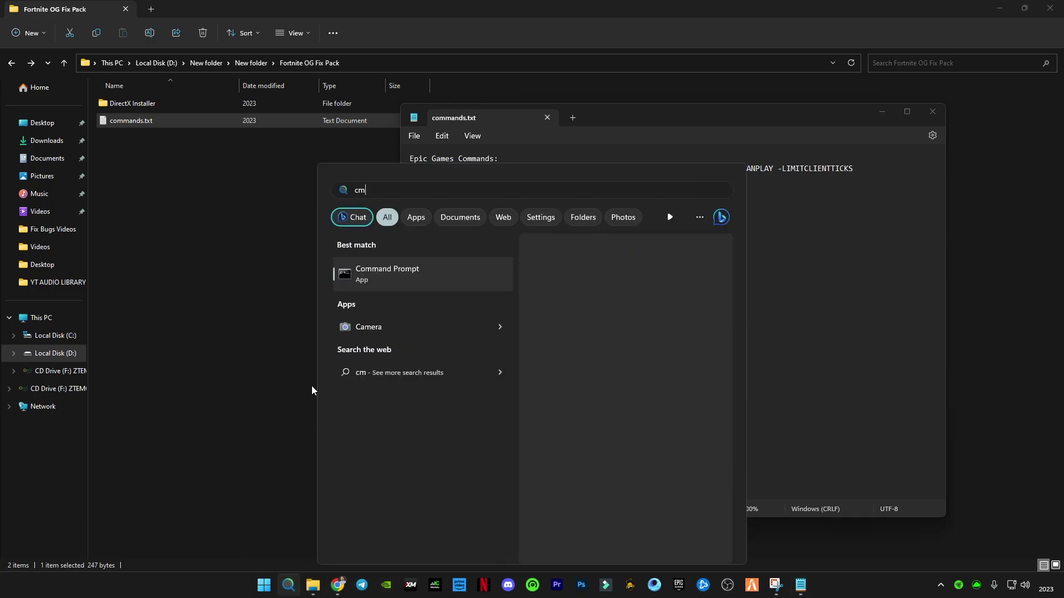
right_click(393, 268)
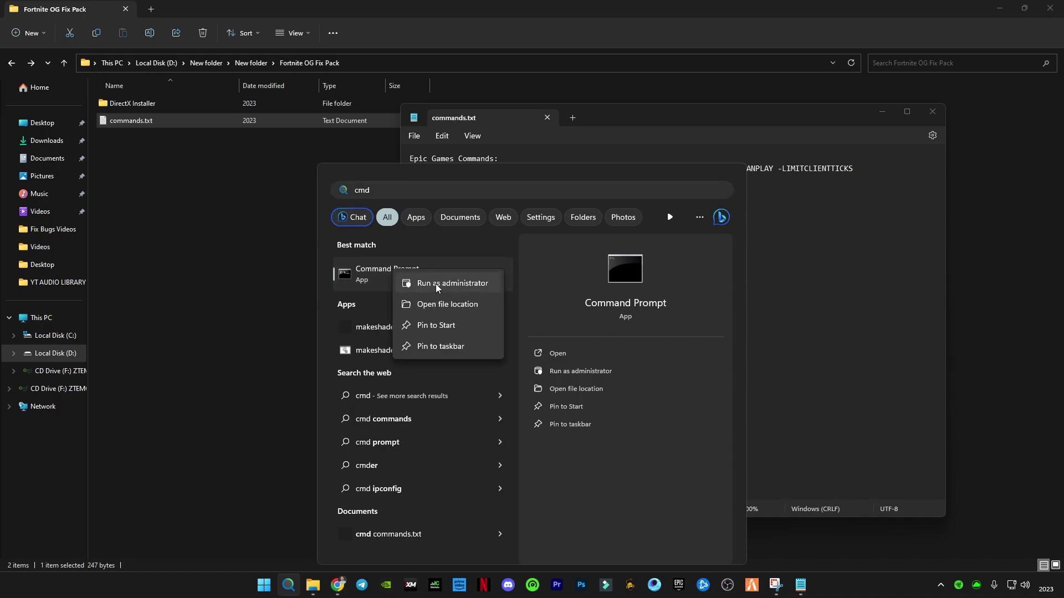
left_click(443, 284)
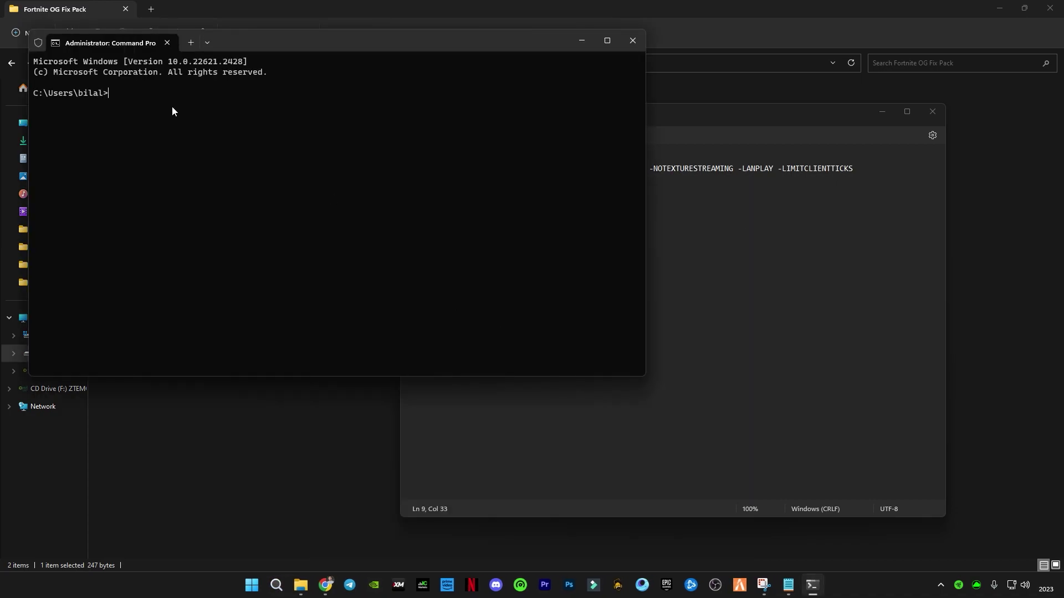
- Paste and run the fsutil memoryusage 2 and bcdedit increaseuserva 8000 commands
key("ctrl+v")
key("Return")
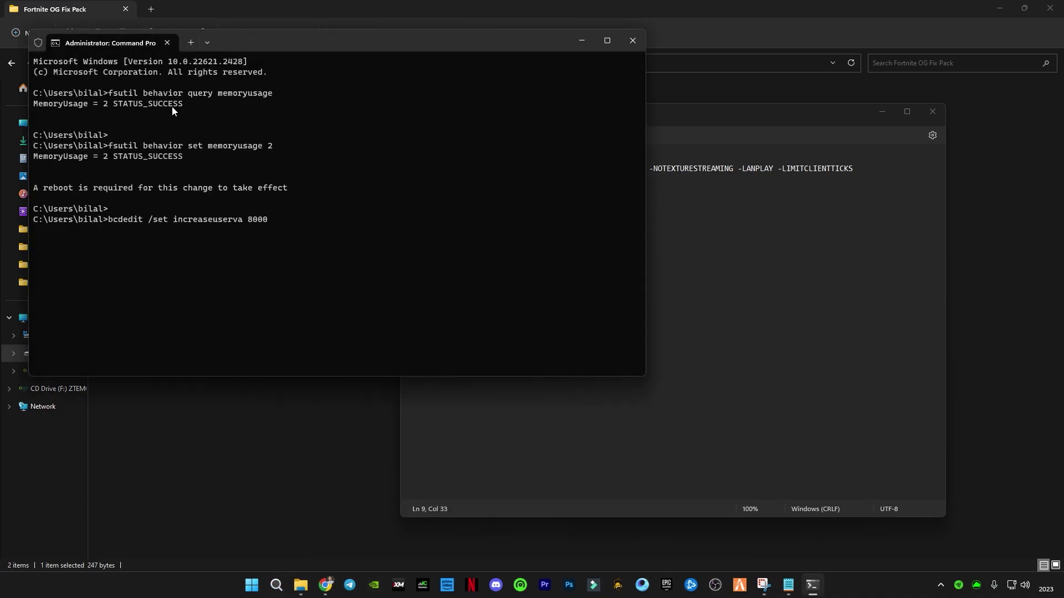
key("Return")
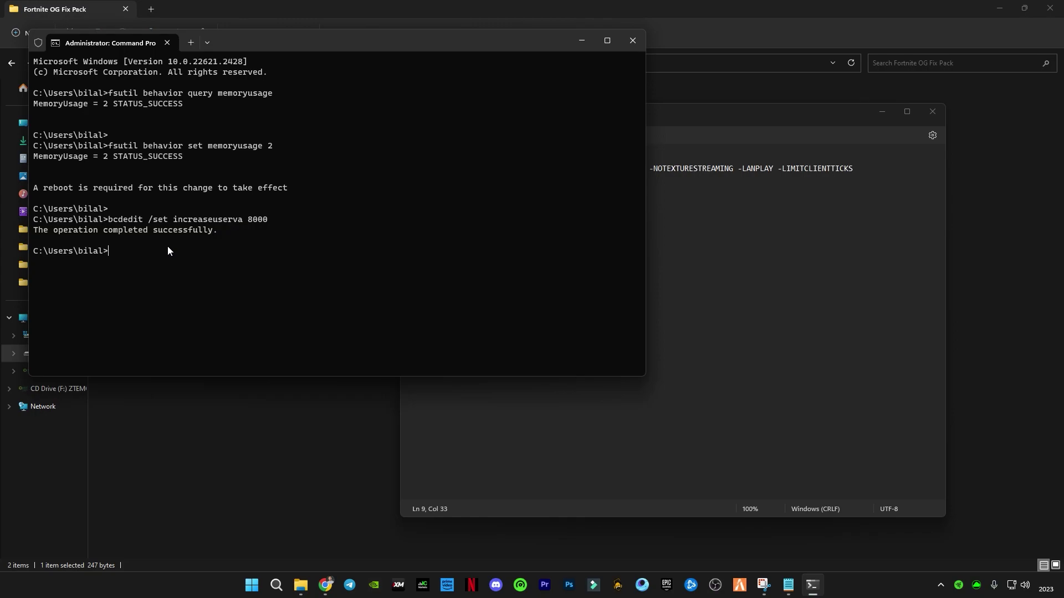
- Exit Command Prompt and close Notepad
type("exit")
key("Return")
left_click(932, 112)
- Show the desktop, then bring the Snipping Tool error screenshot back into view
key("super+d")
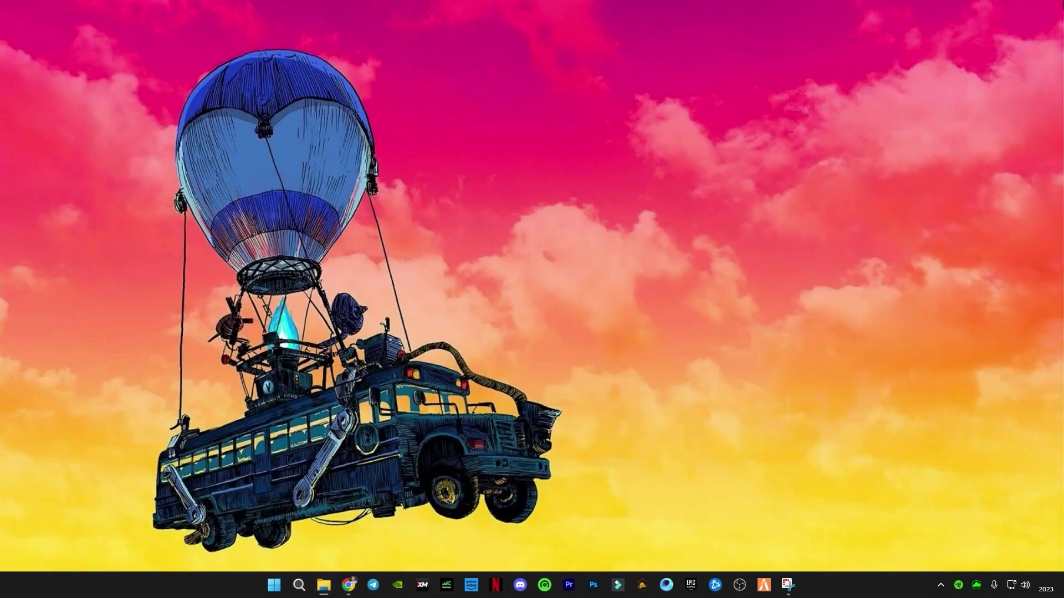
left_click(275, 583)
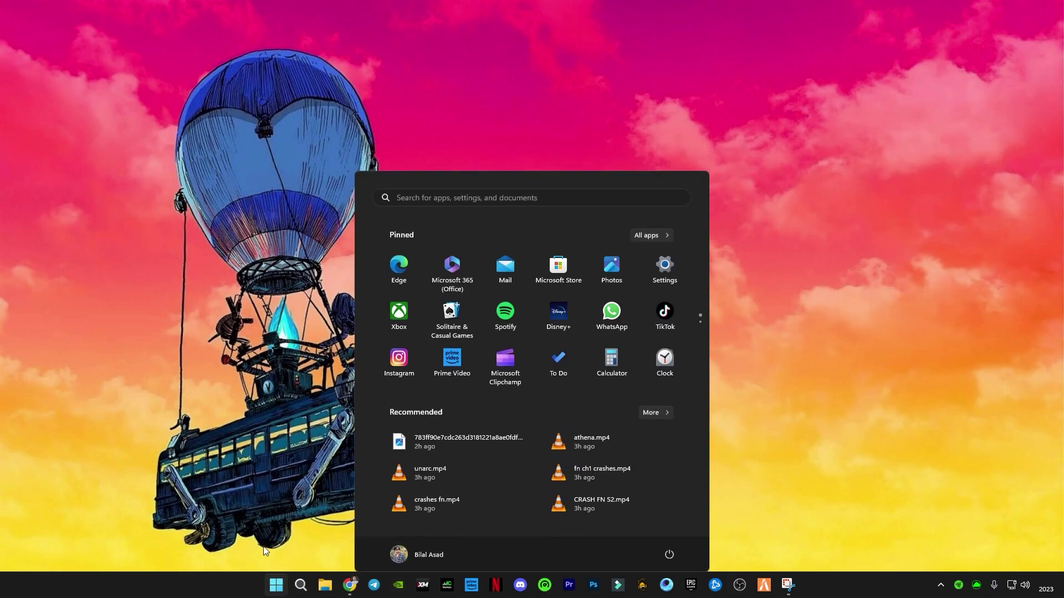
left_click(274, 582)
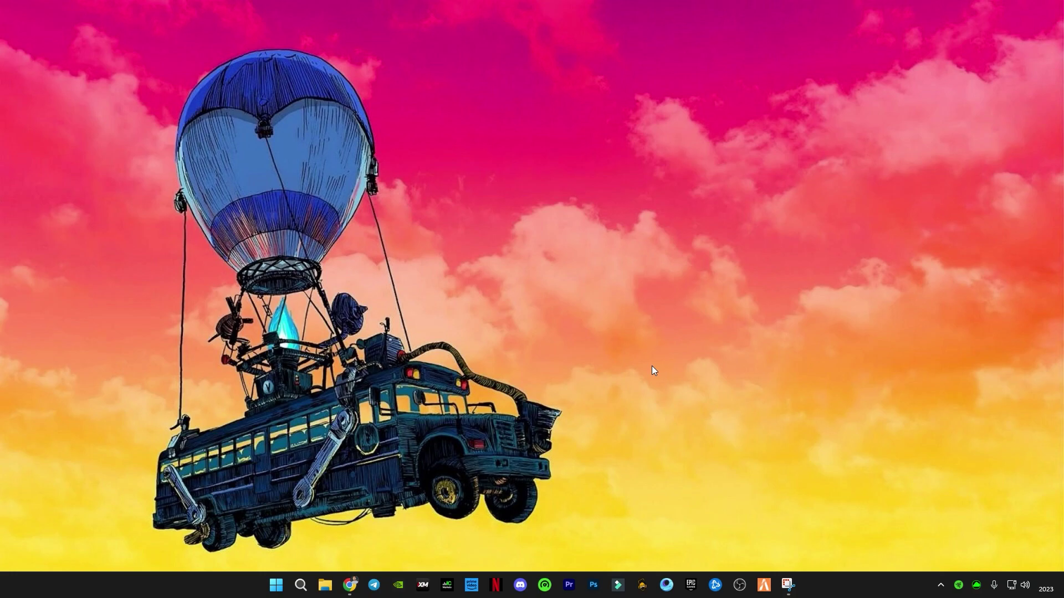
left_click(787, 585)
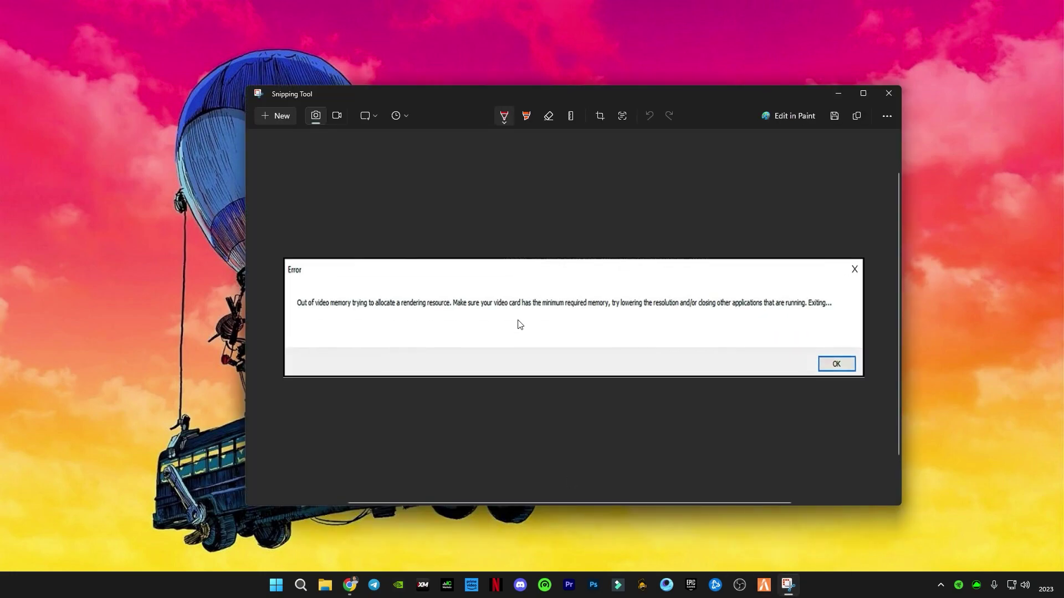